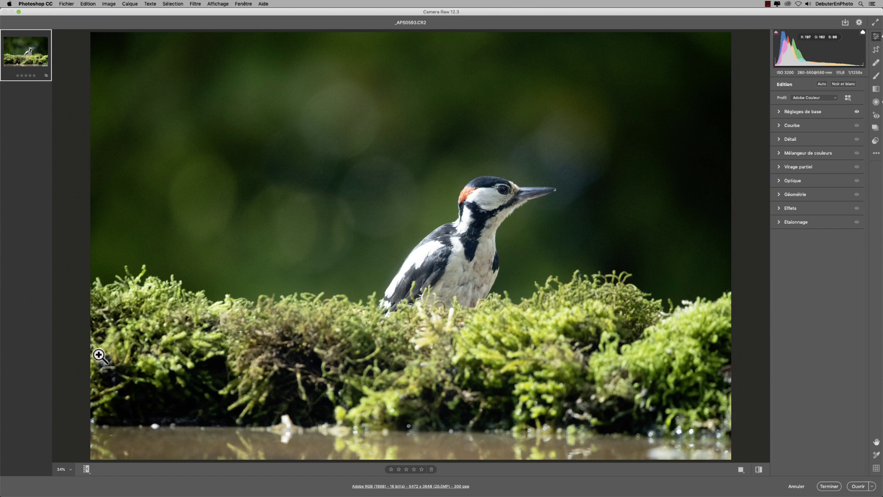
Hide the filmstrip and bring it back into view.
left_click(86, 468)
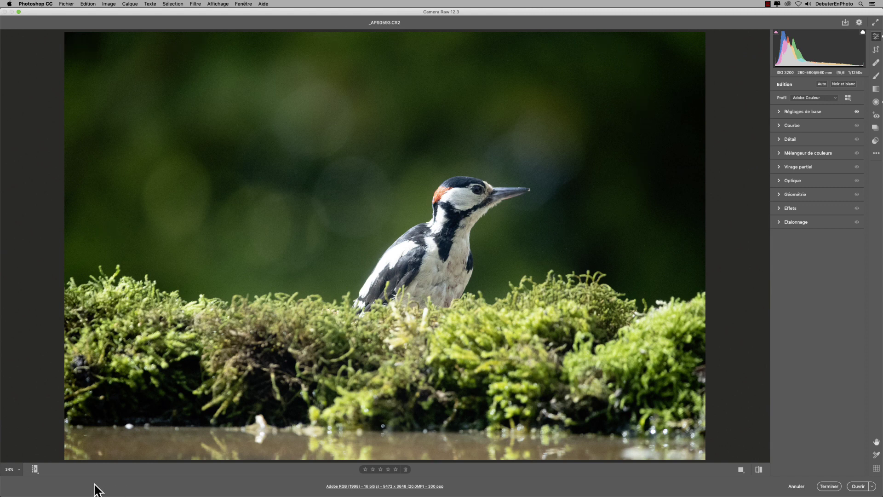
left_click(34, 469)
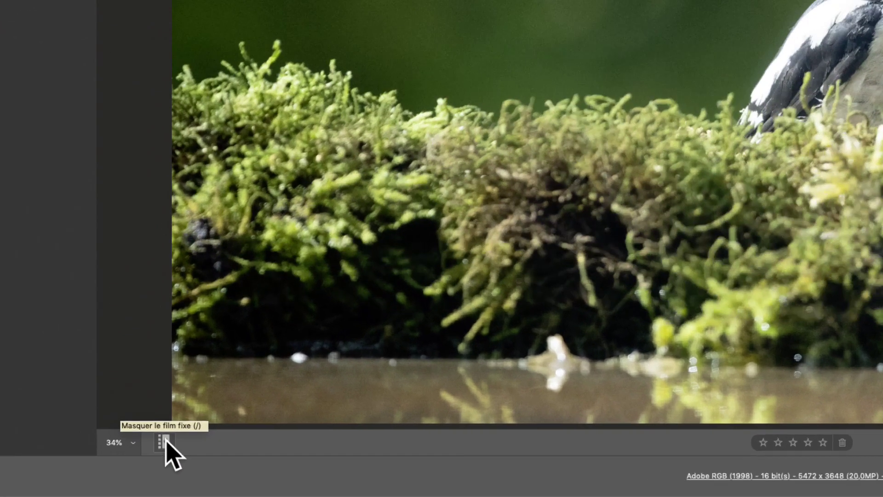
Switch the filmstrip orientation to Horizontal, and return it to Vertical.
left_click(86, 468)
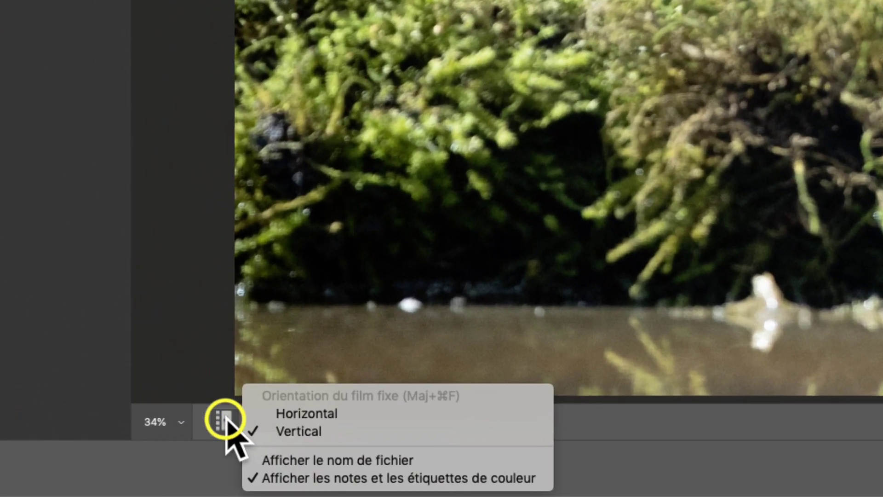
left_click(300, 413)
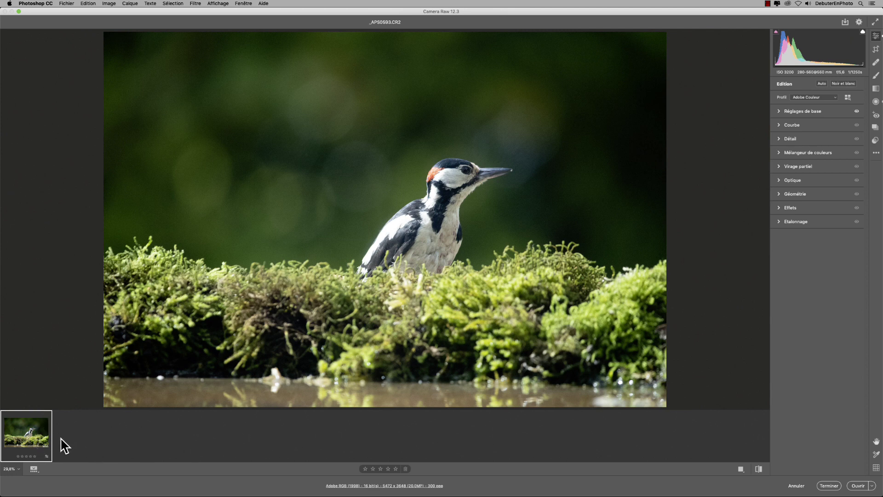
left_click(33, 468)
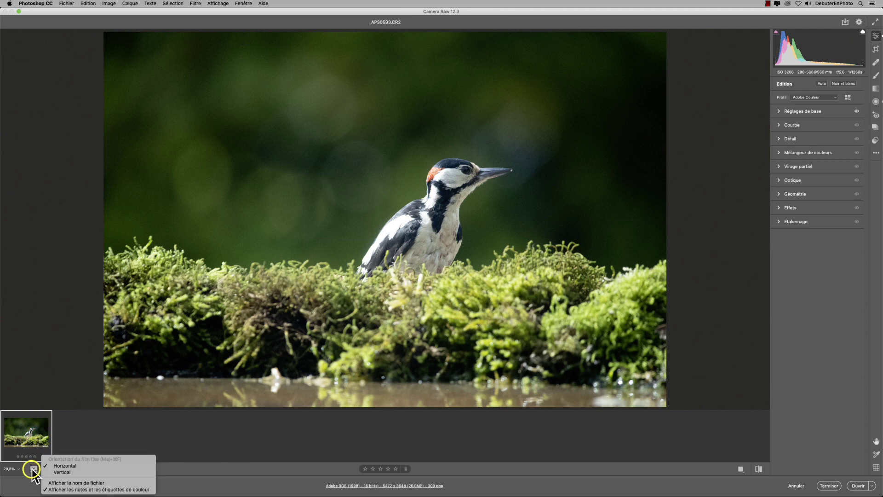
left_click(56, 472)
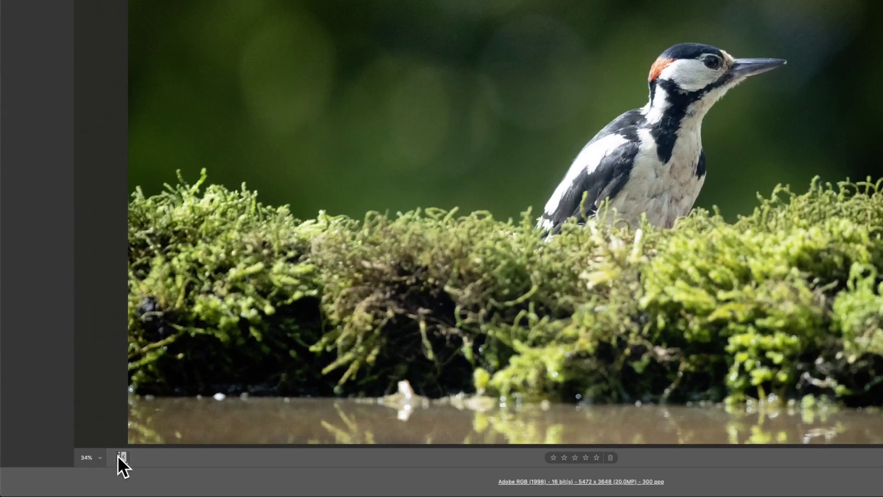
Turn on the file name display under the filmstrip thumbnail.
left_click(86, 468)
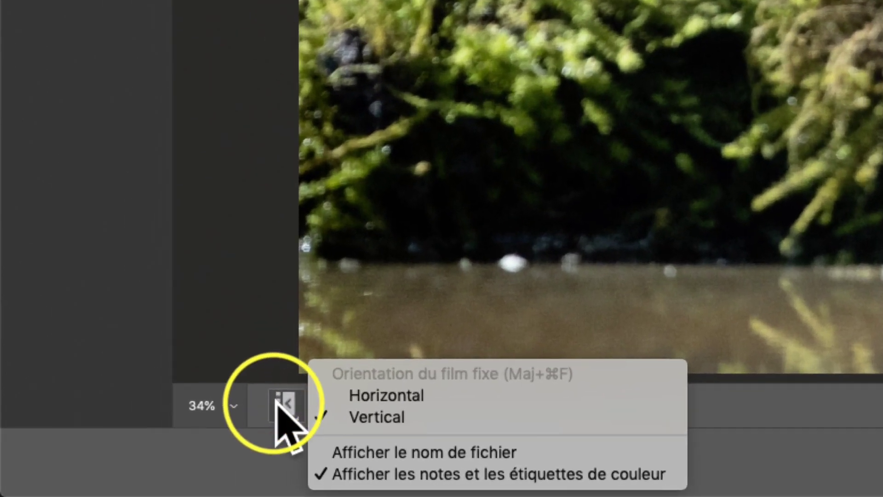
left_click(338, 452)
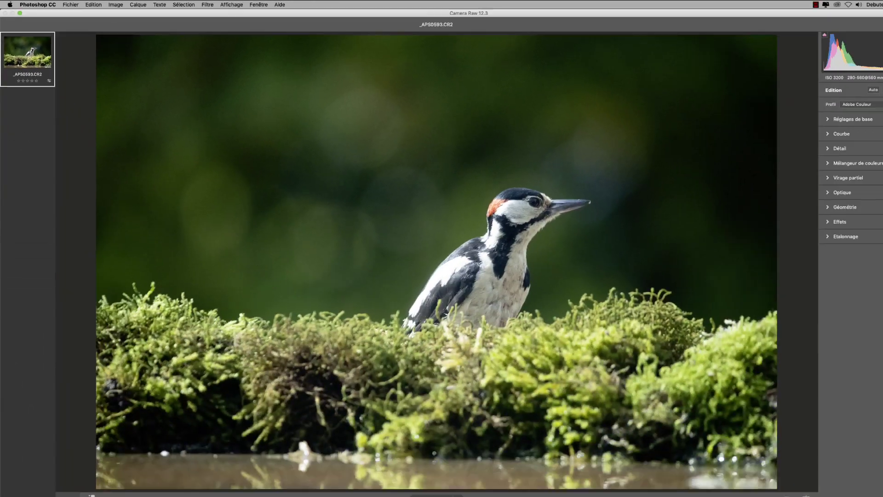
Turn off the ratings and colour labels as well as the file name in the filmstrip.
left_click(86, 468)
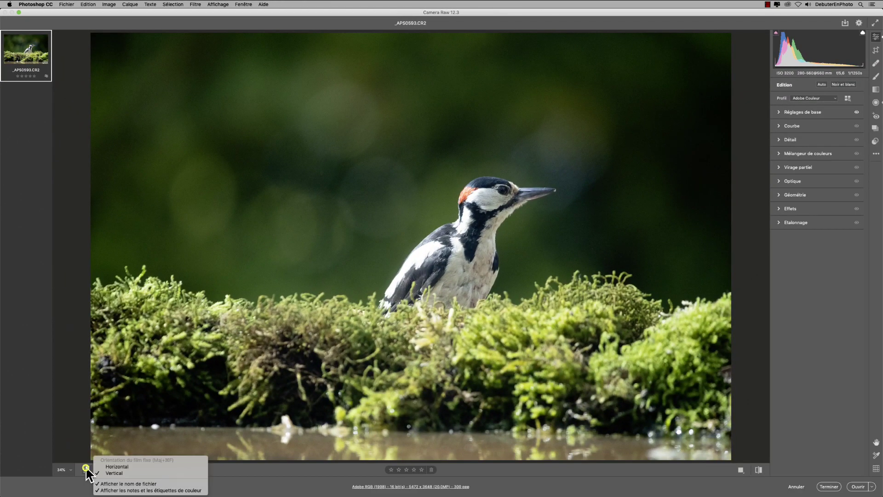
left_click(121, 491)
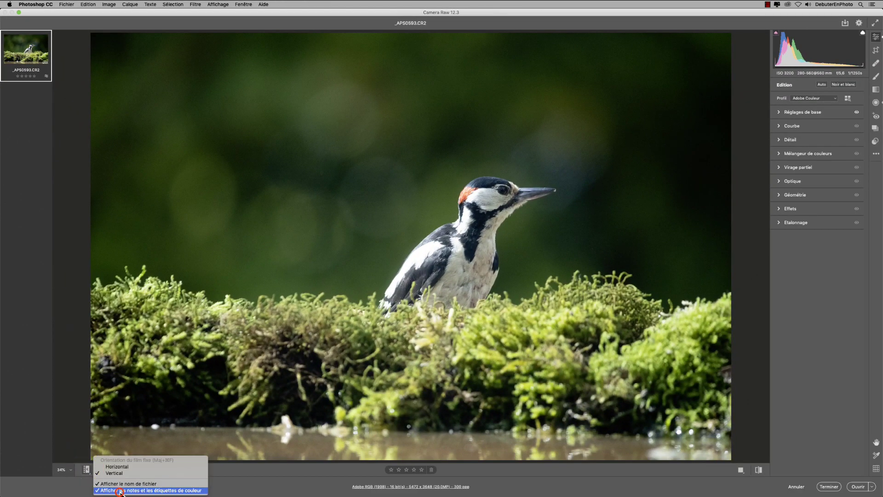
left_click(87, 470)
left_click(99, 483)
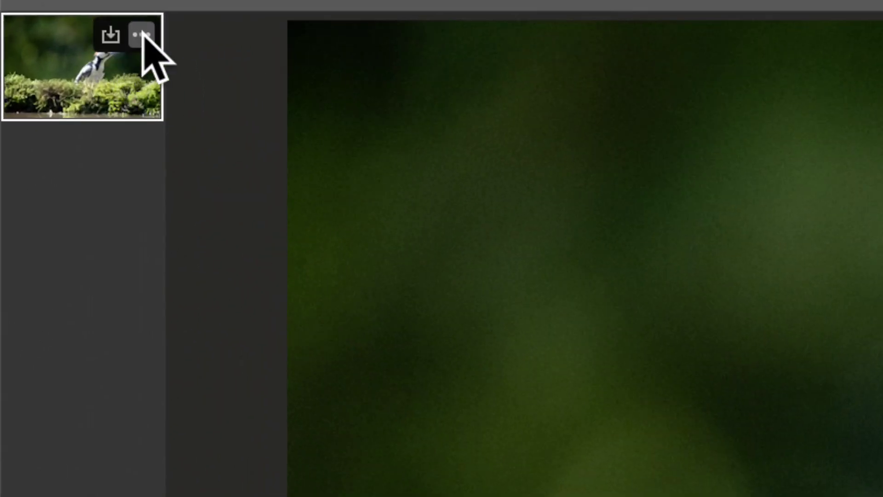
Show the file name and the ratings and colour labels in the filmstrip, using the thumbnail's own options.
left_click(110, 35)
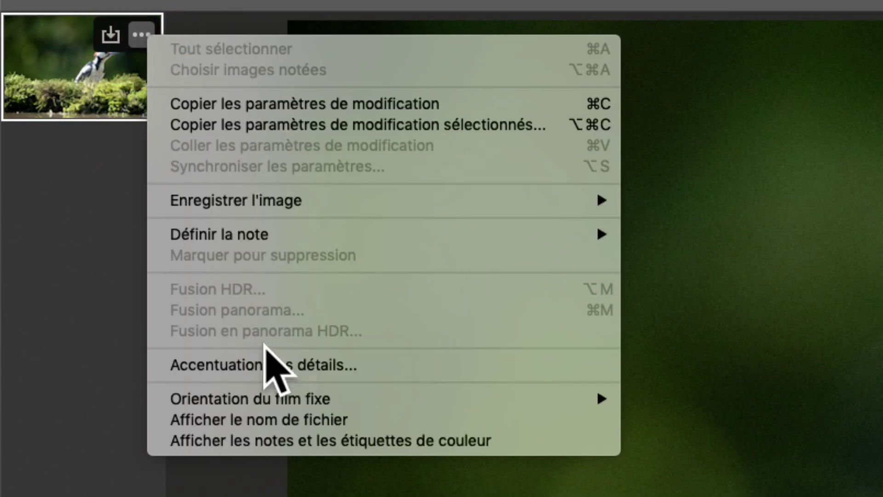
left_click(284, 418)
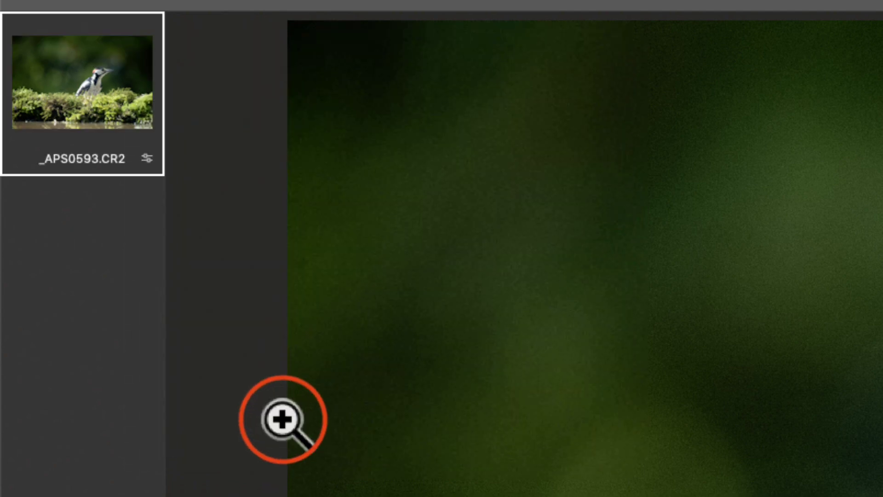
left_click(141, 35)
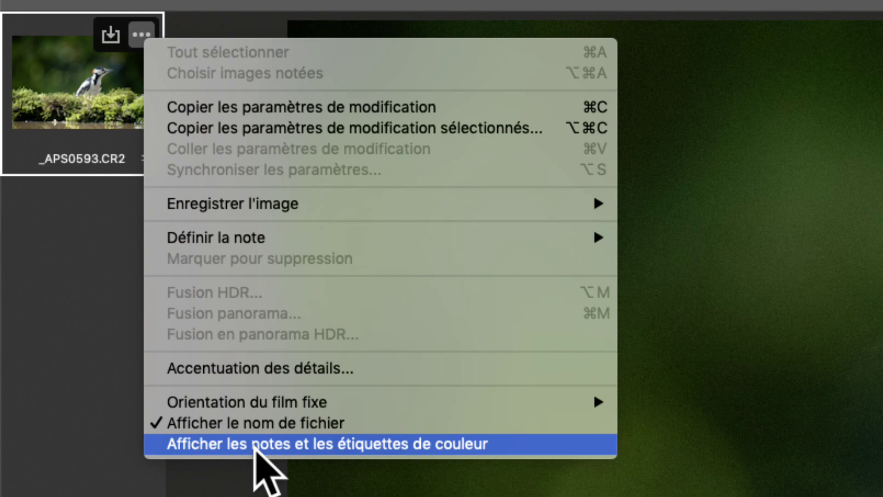
left_click(255, 448)
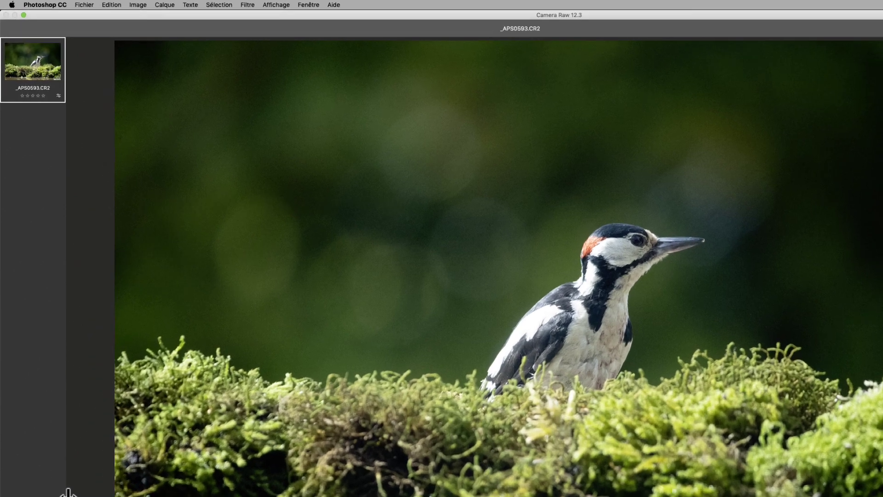
Open the save options for the filmstrip image and review the available file formats, keeping JPEG.
mouse_move(43, 34)
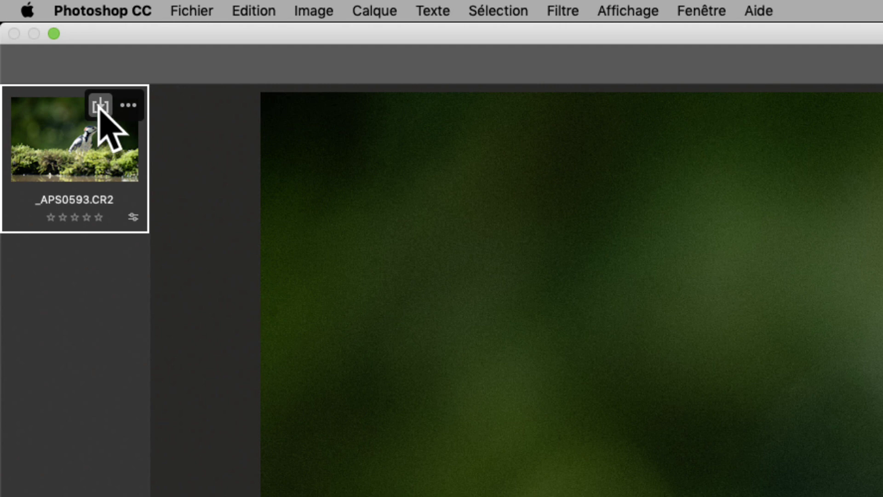
left_click(99, 107)
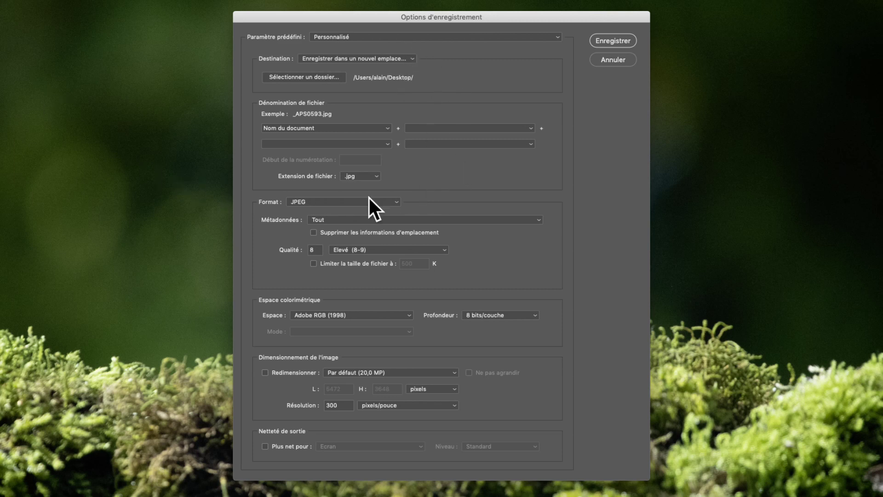
left_click(341, 201)
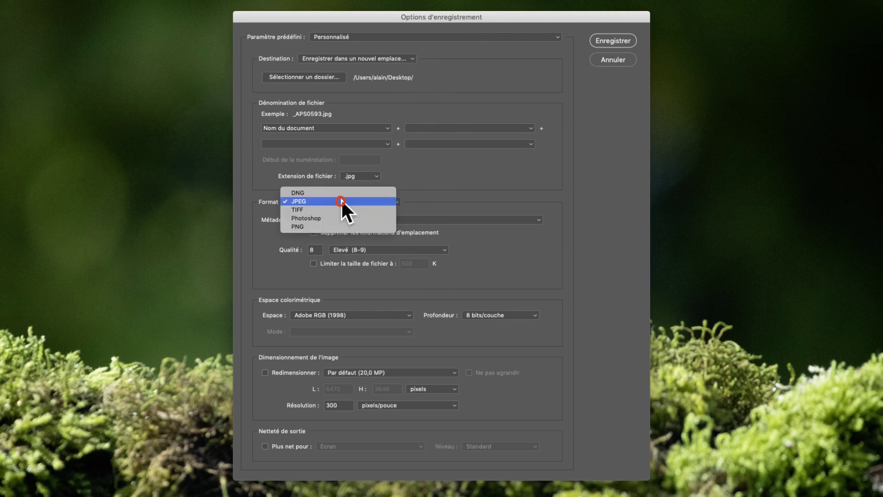
left_click(342, 202)
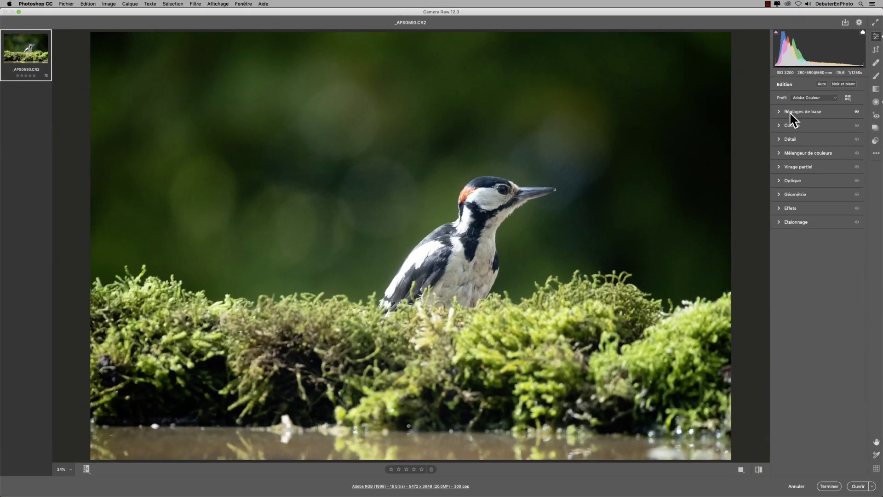
Expand the Réglages de base and Courbe adjustment sections.
left_click(745, 151)
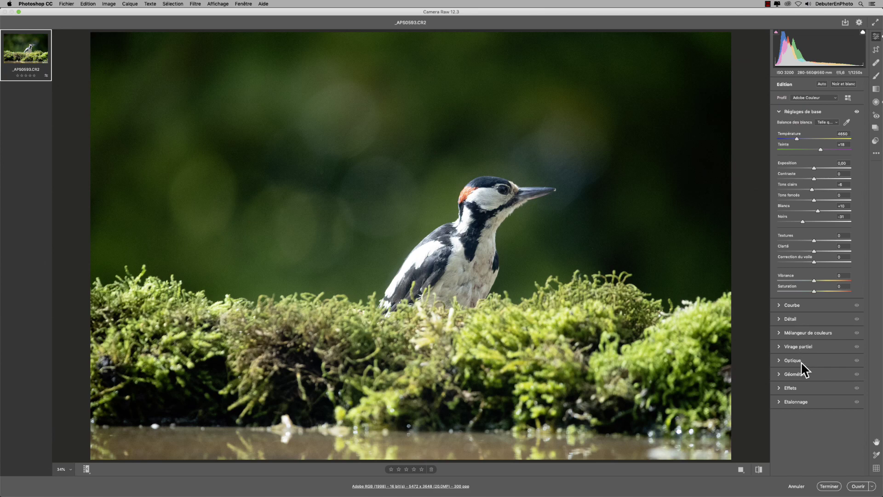
left_click(792, 306)
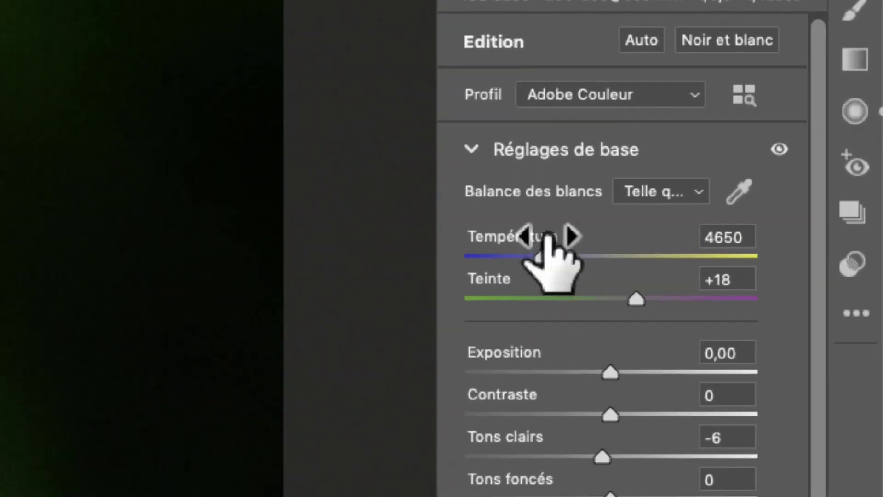
Set the adjustments to Mode Panneau unique and expand Détail, Mélangeur de couleurs, Virage partiel and Réglages de base one after another.
right_click(515, 147)
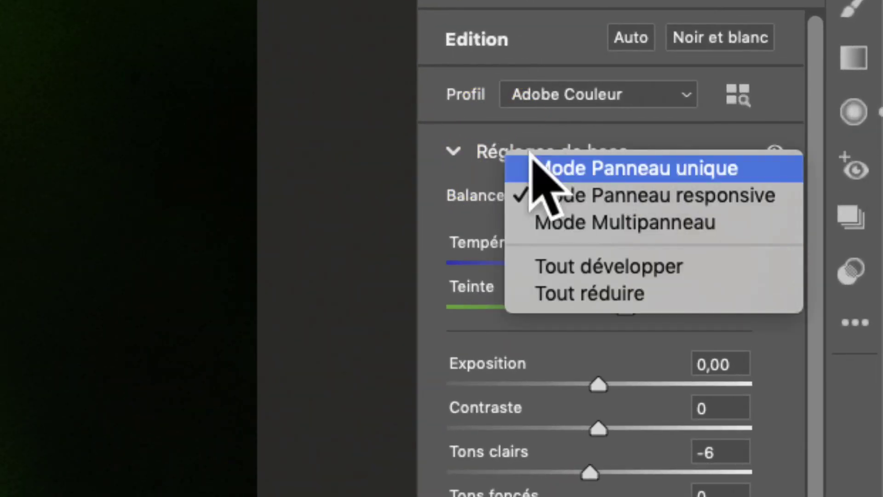
left_click(575, 166)
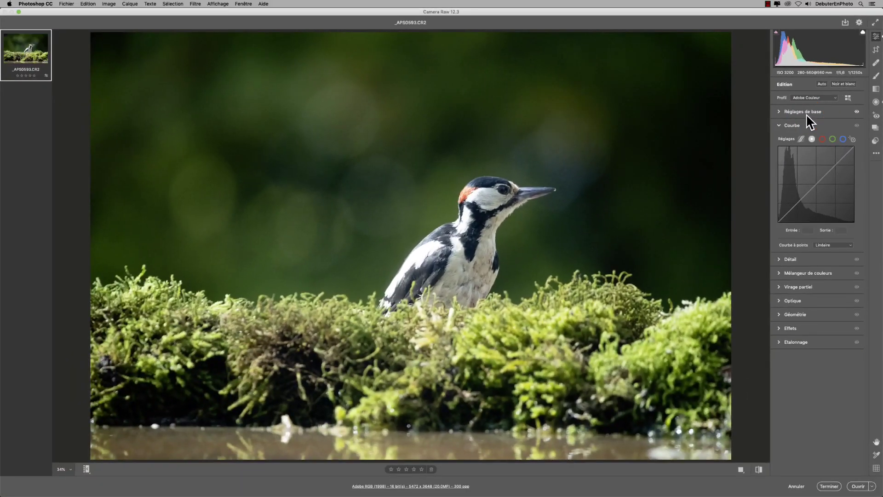
left_click(785, 259)
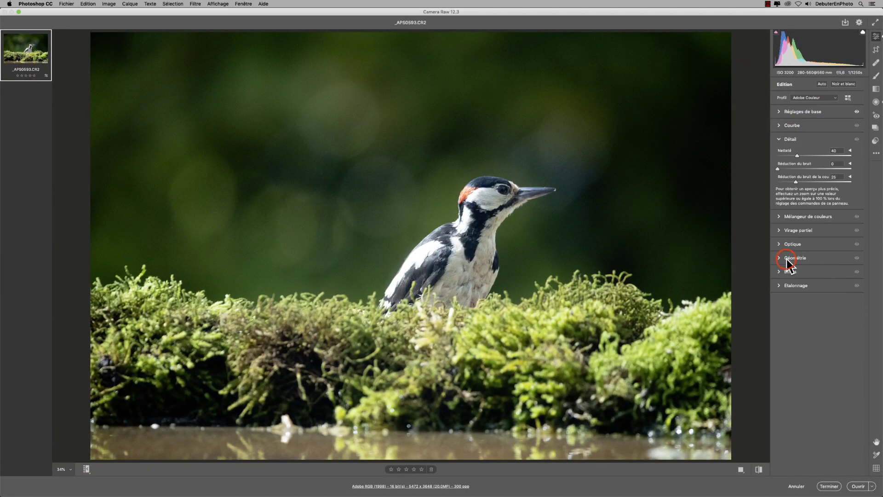
left_click(791, 216)
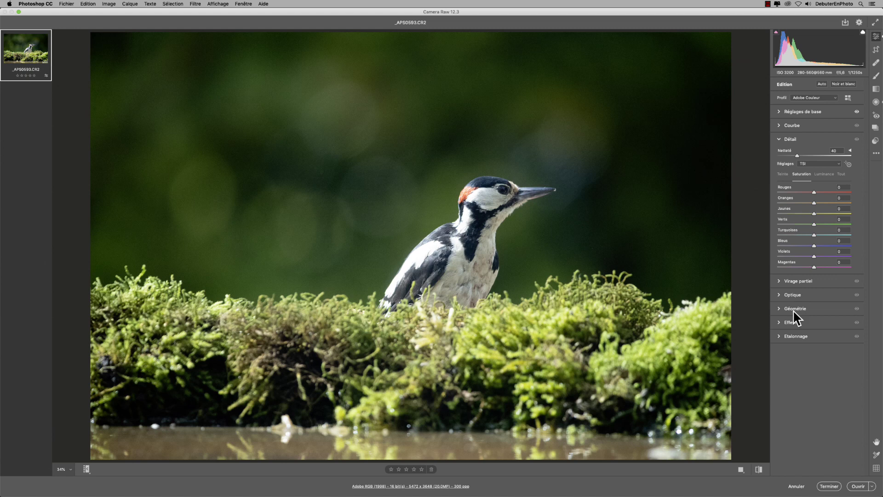
left_click(795, 281)
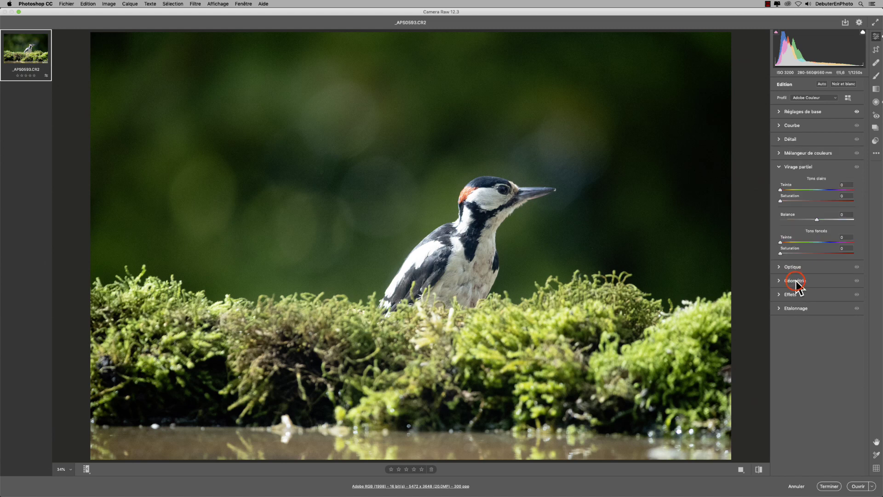
left_click(791, 112)
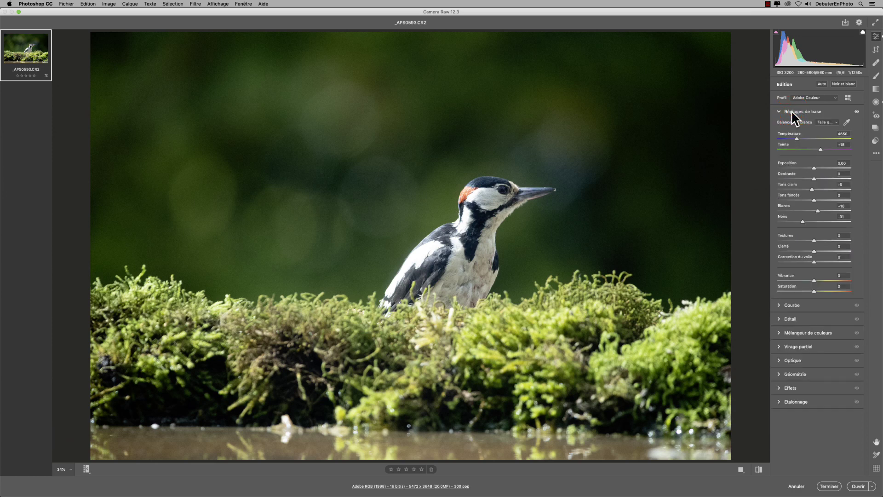
Set the adjustments to Mode Multipanneau and expand Courbe and Détail alongside Réglages de base.
right_click(792, 113)
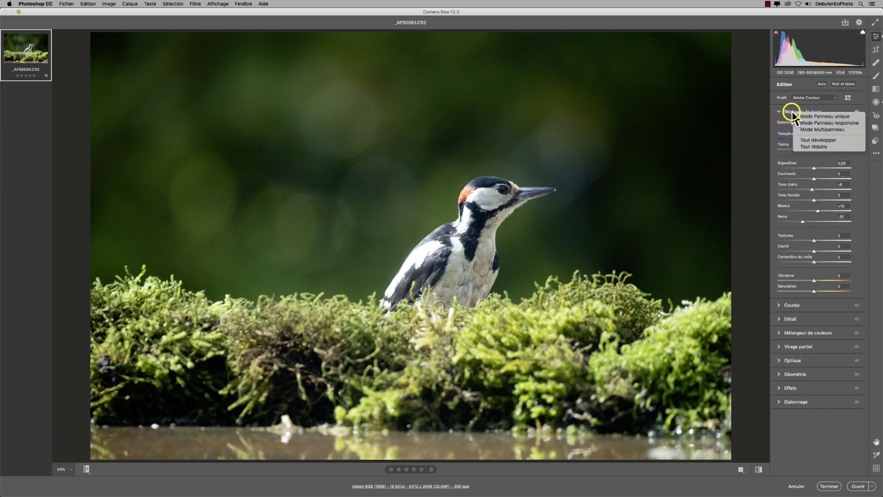
left_click(809, 129)
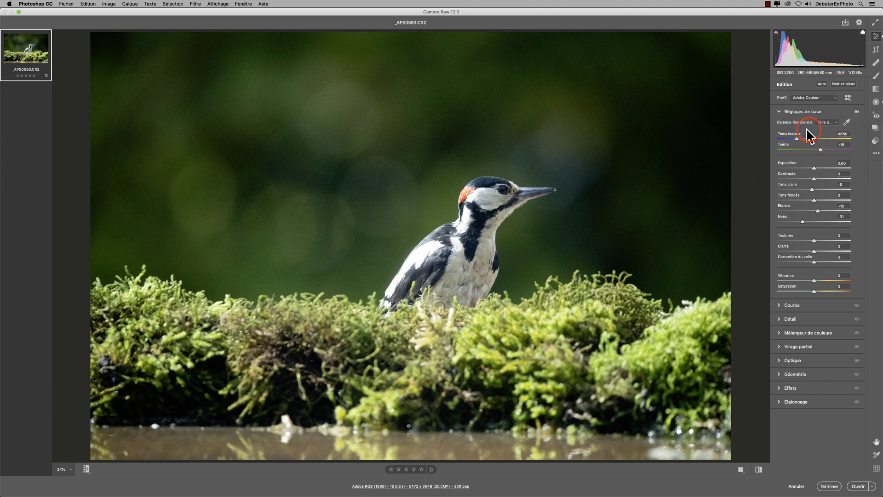
left_click(790, 305)
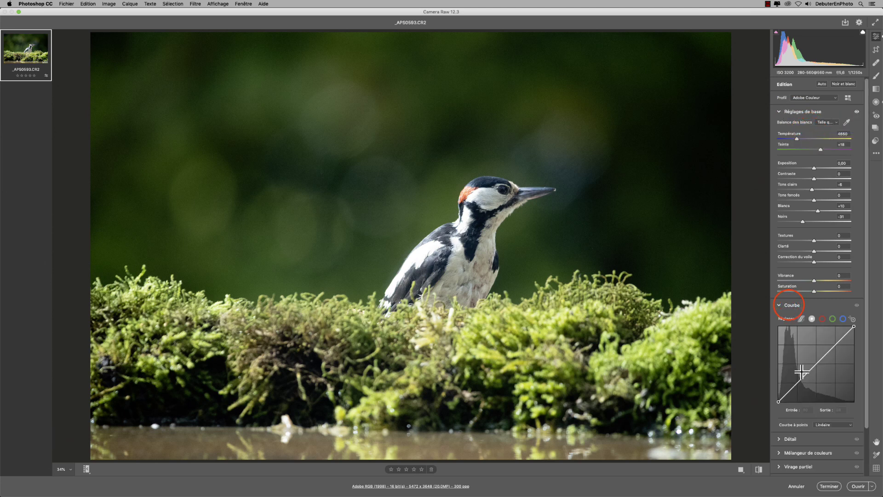
left_click(792, 435)
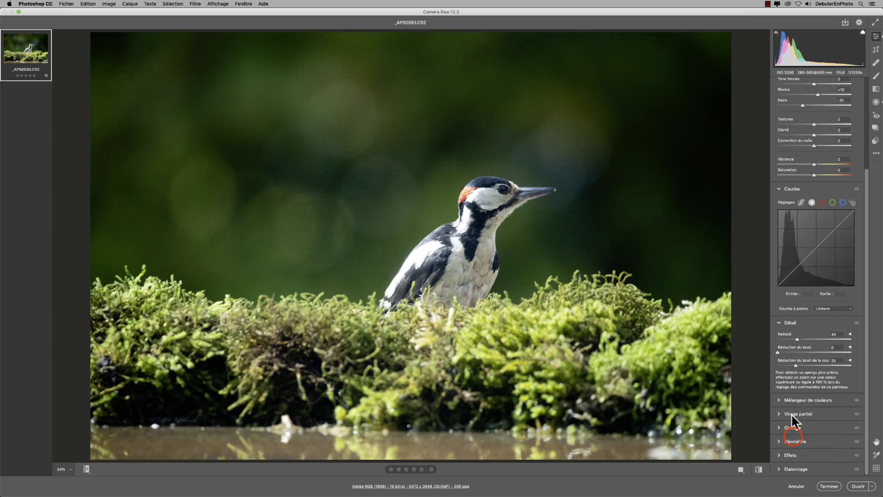
Set the adjustments back to Mode Panneau unique and collapse the Détail section.
scroll(800, 369, "up", 3)
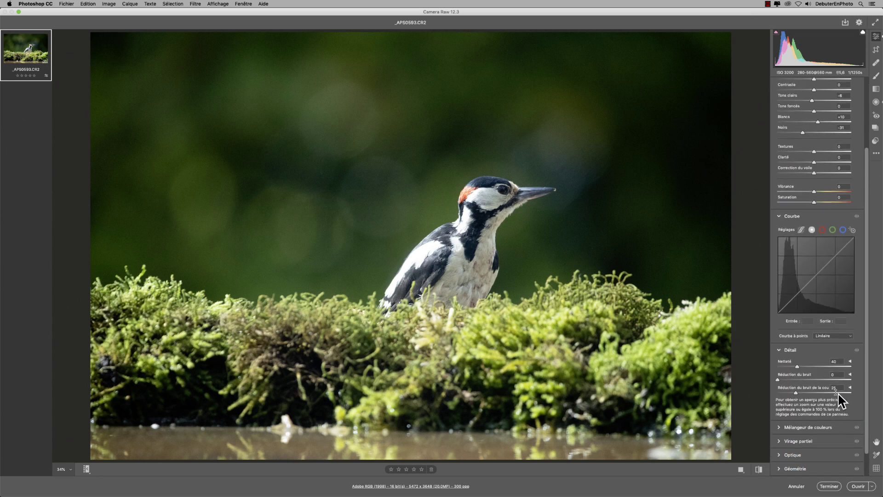
scroll(834, 383, "up", 3)
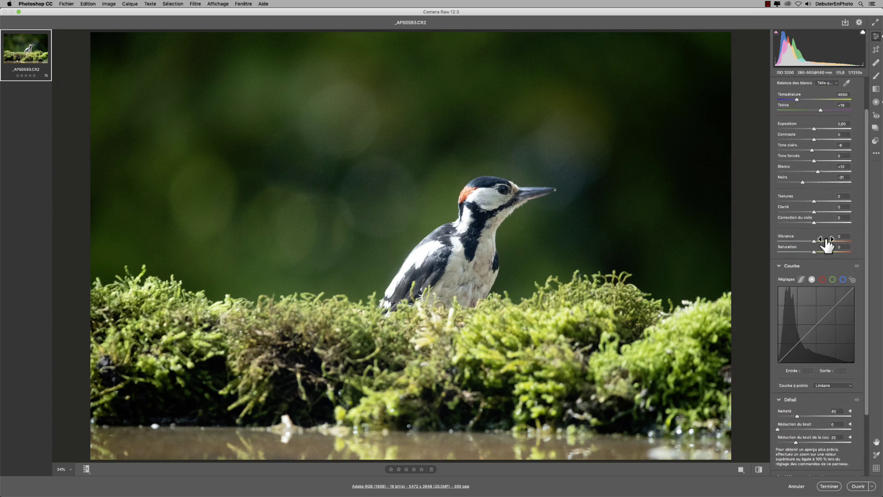
scroll(823, 237, "up", 2)
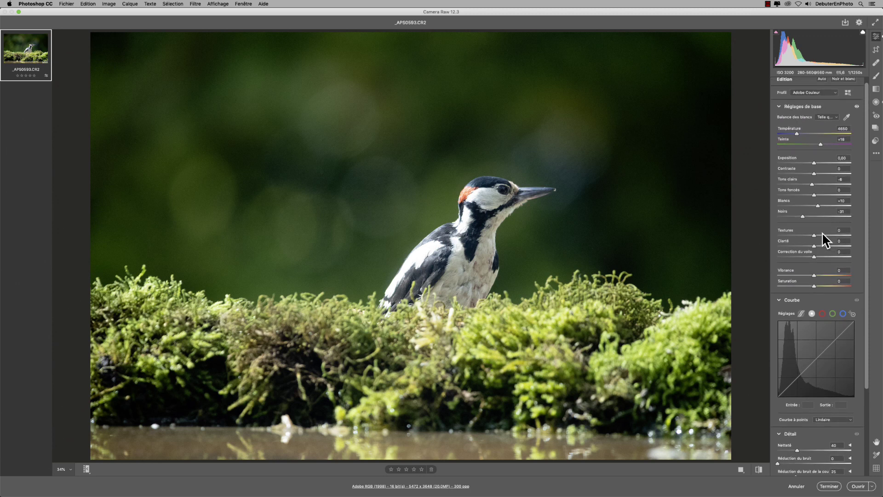
right_click(804, 109)
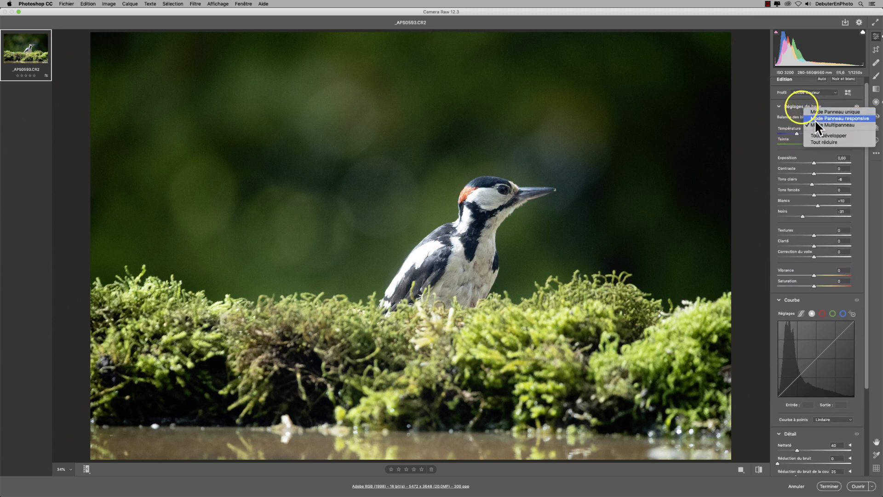
left_click(830, 113)
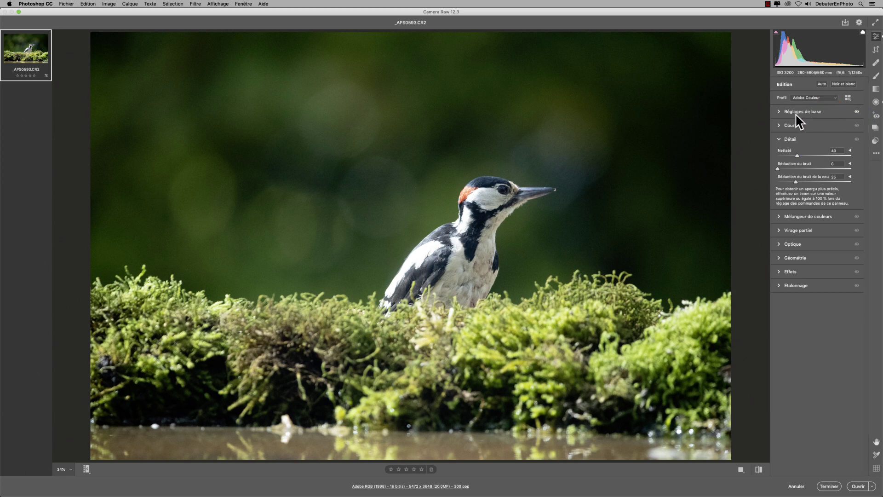
left_click(779, 139)
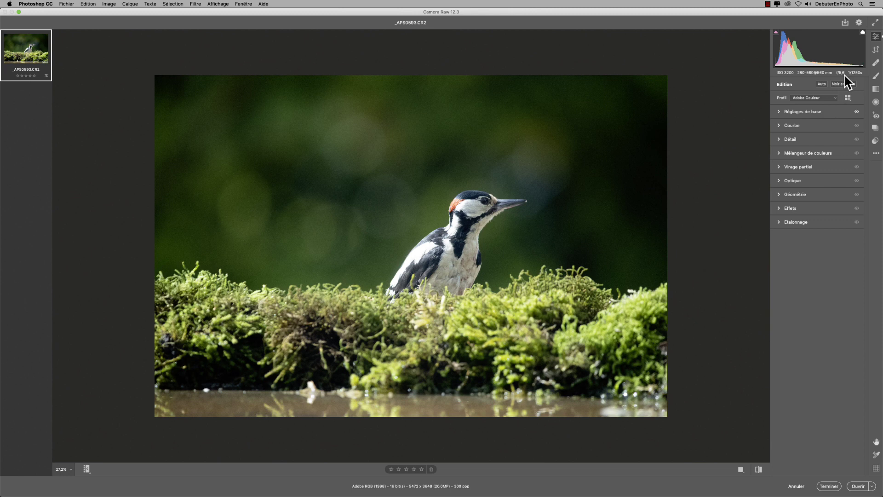
Show the settings of the Recadrage, Corriger, adjustment brush, Filtre gradué and Filtre radial tools one after another.
left_click(875, 50)
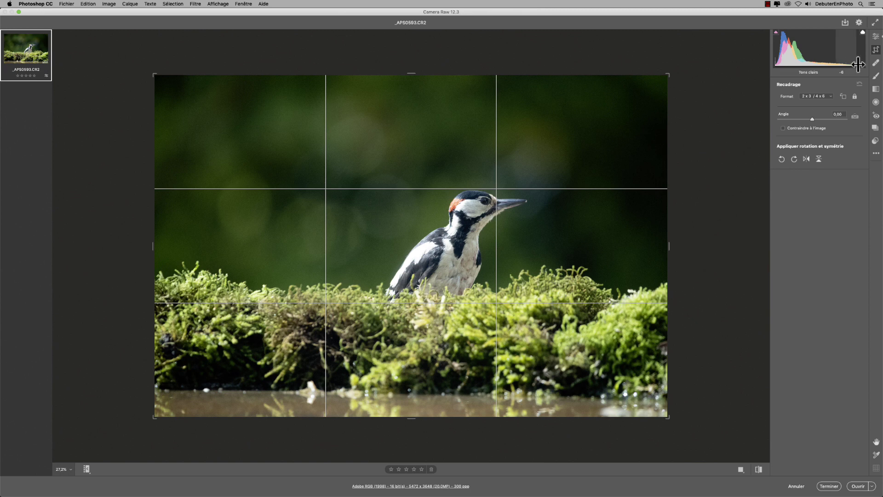
left_click(875, 63)
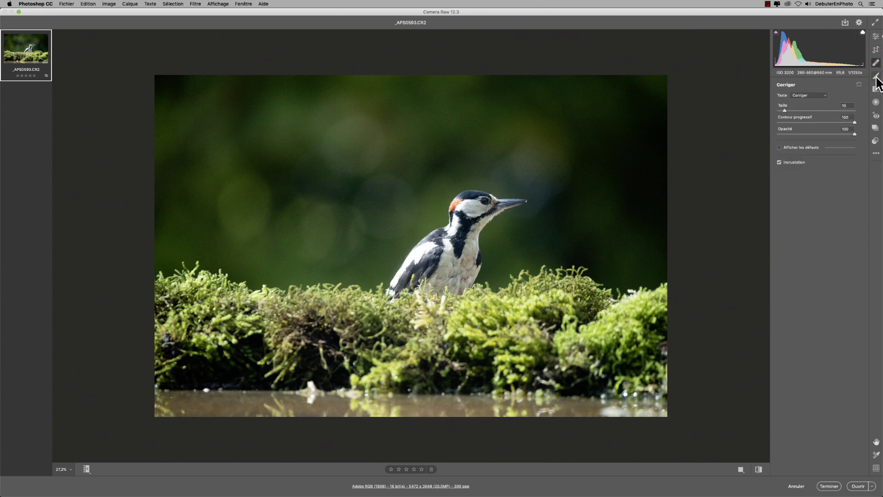
left_click(876, 76)
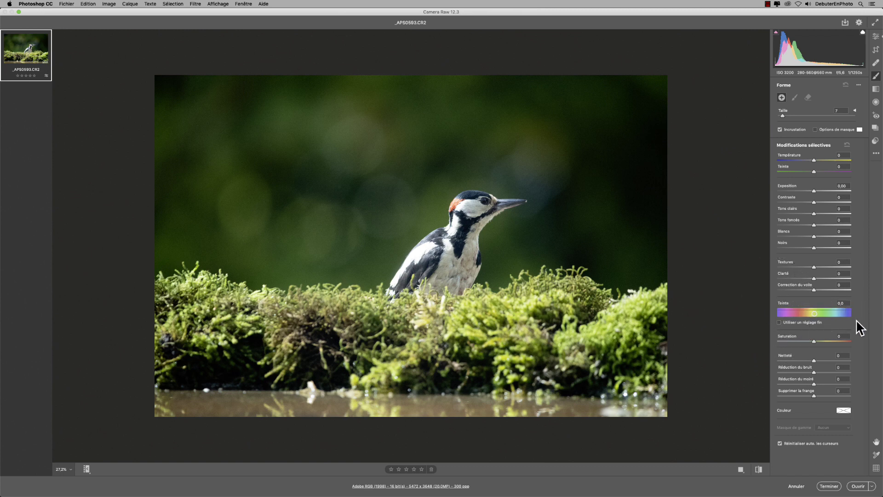
left_click(876, 90)
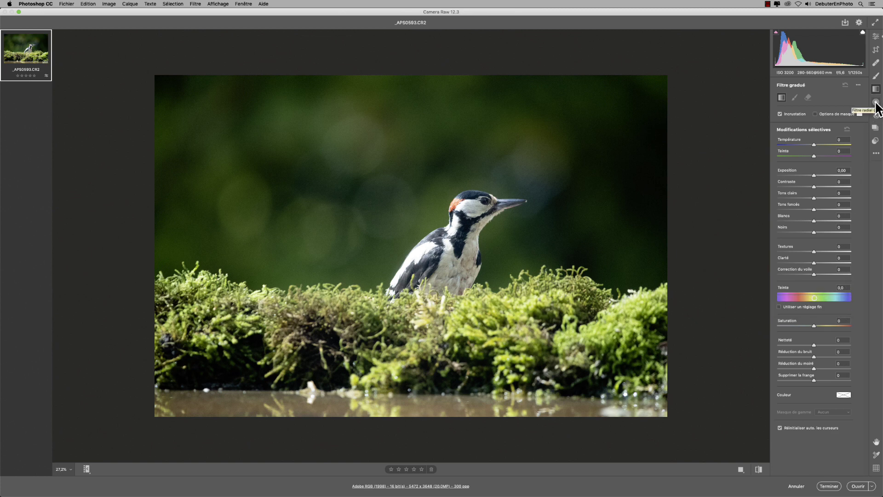
left_click(877, 103)
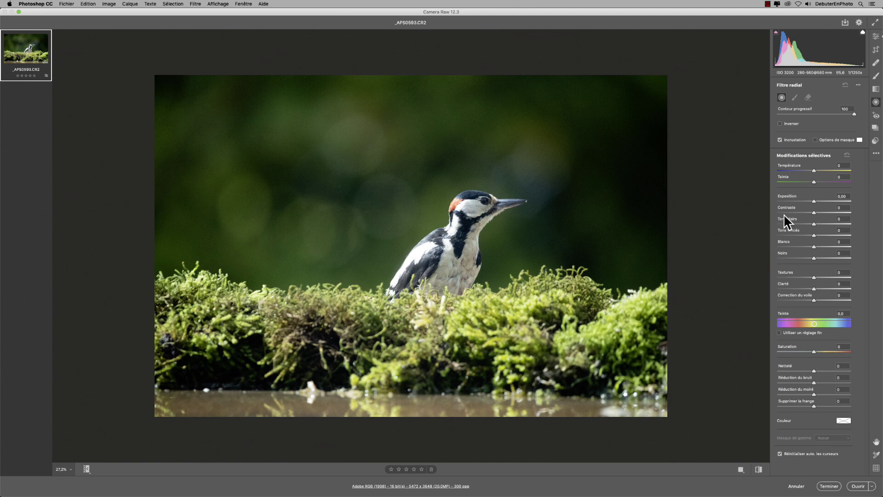
Show the Œil rouge settings, the Instantanés and the Paramètres prédéfinis in turn.
left_click(876, 117)
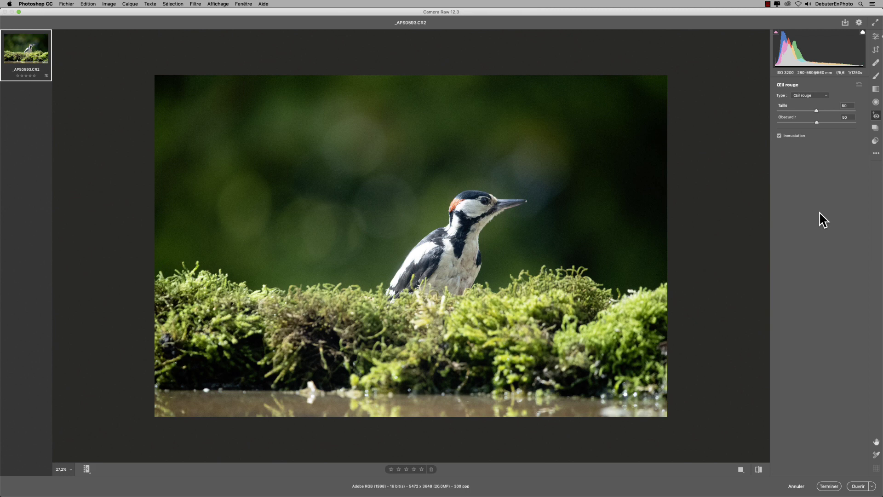
left_click(876, 127)
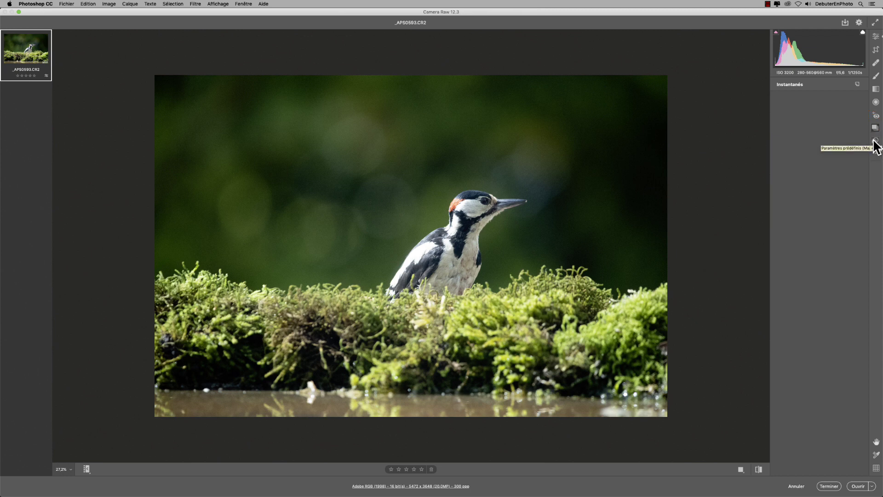
left_click(876, 141)
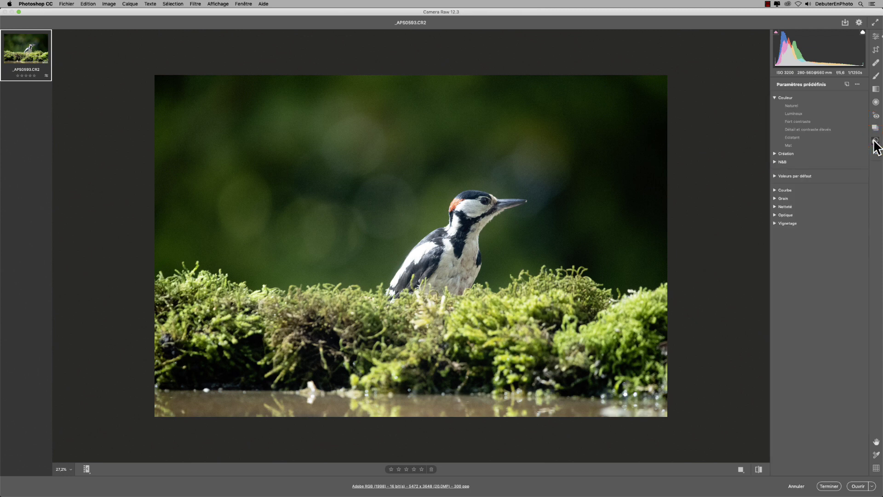
Review the additional image settings commands without choosing one, and return to the Edition adjustments.
left_click(874, 153)
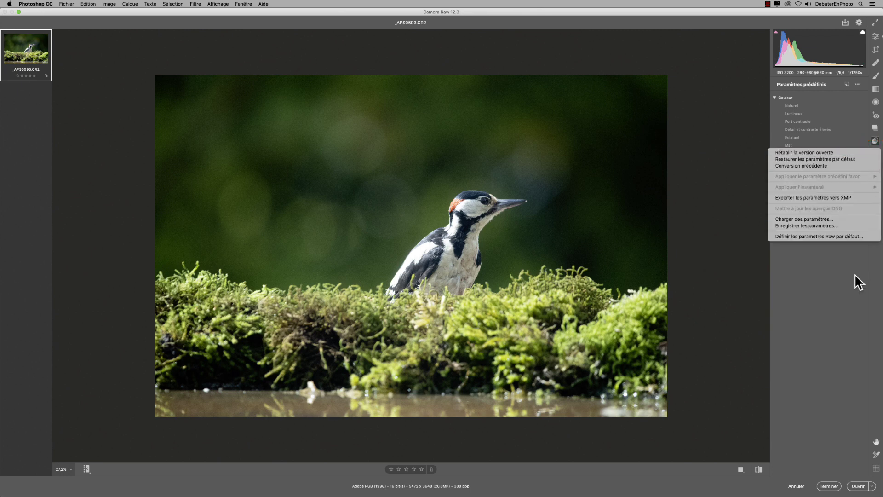
left_click(831, 302)
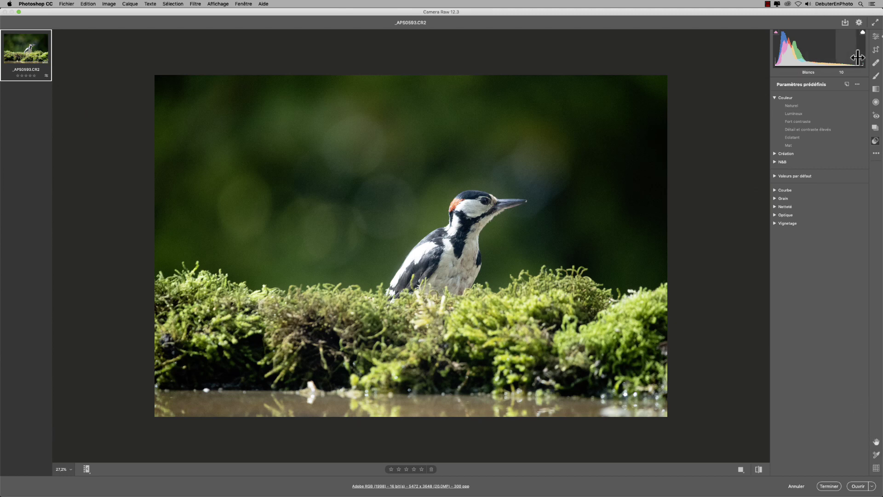
left_click(875, 37)
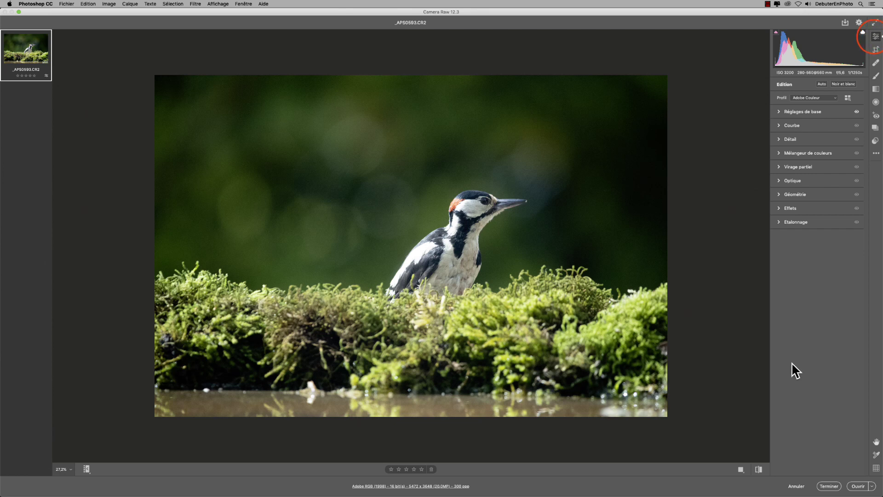